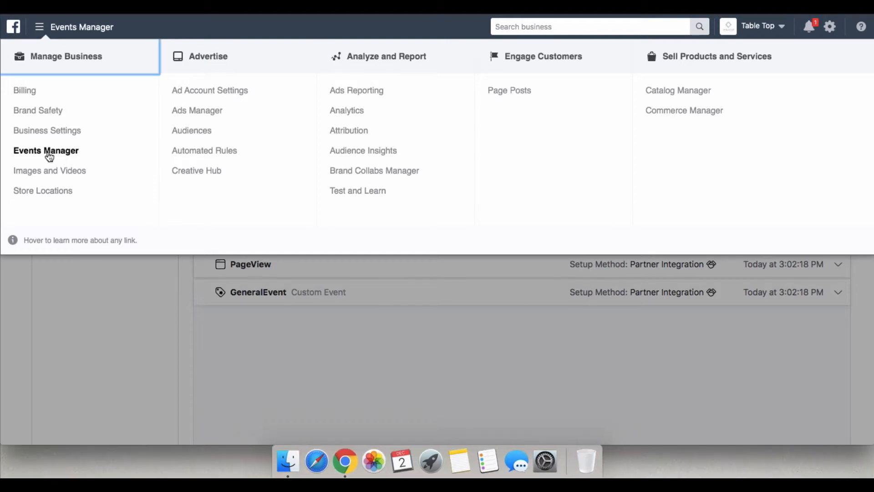
left_click(52, 157)
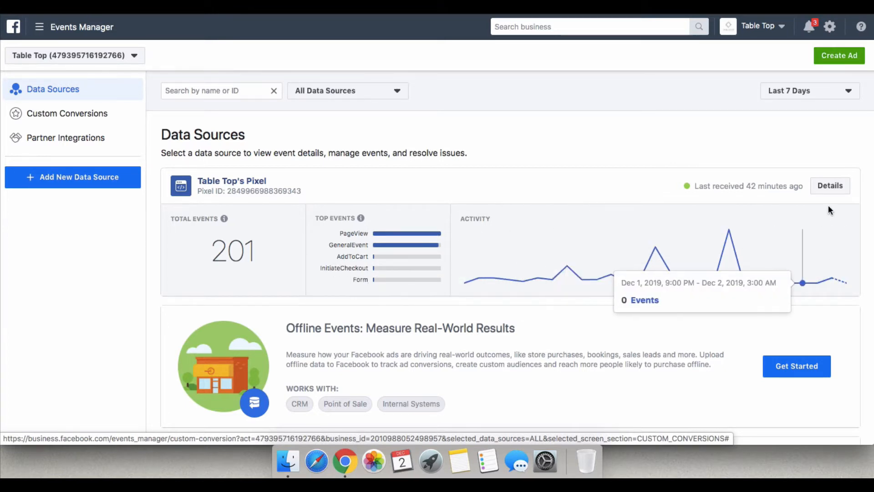
left_click(832, 186)
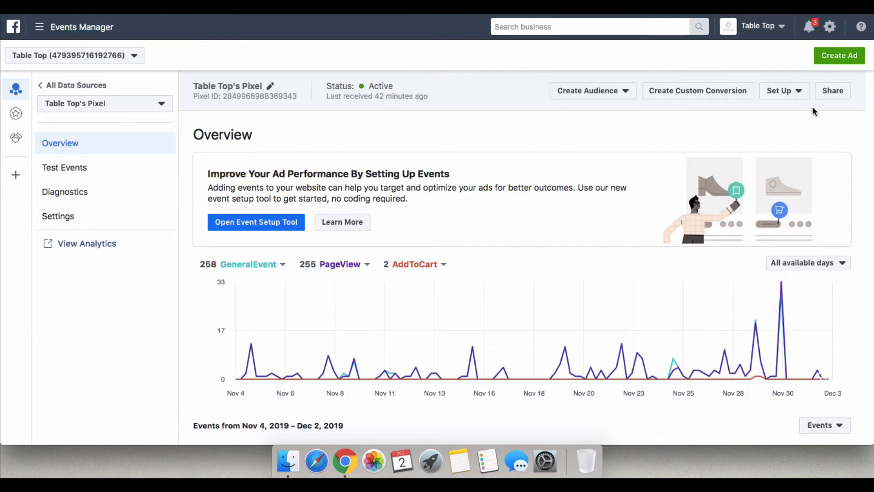
left_click(801, 96)
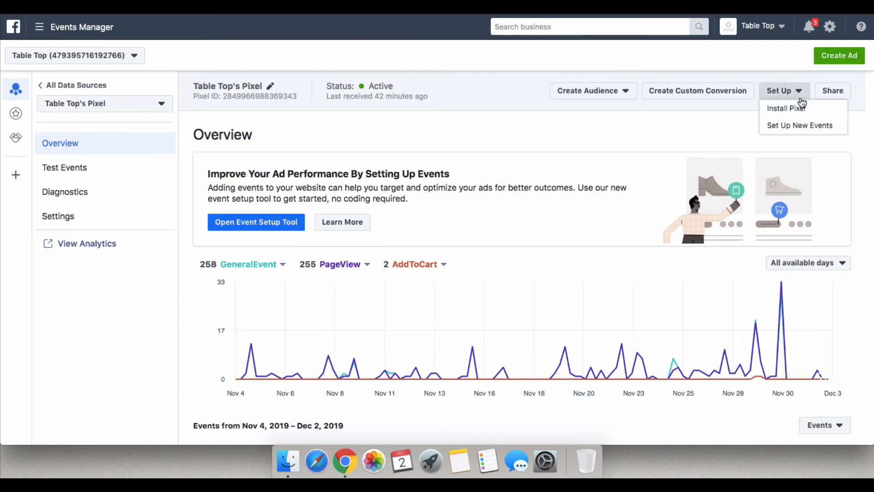
left_click(799, 130)
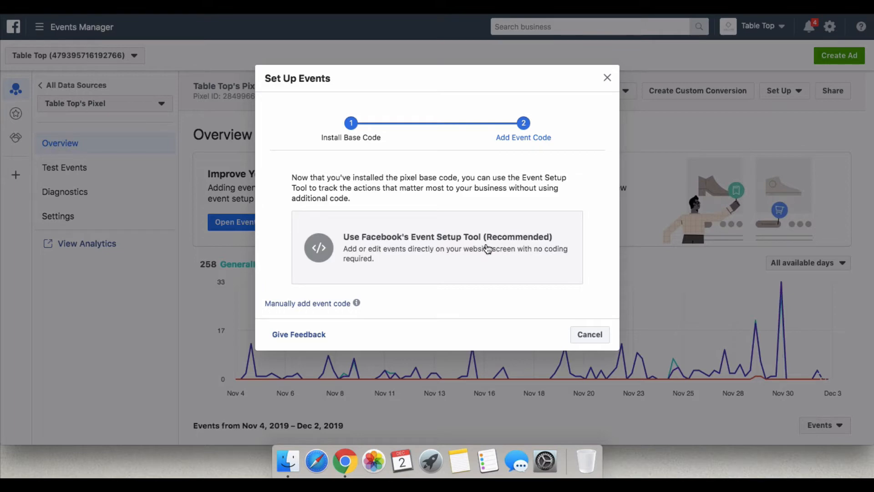
left_click(428, 249)
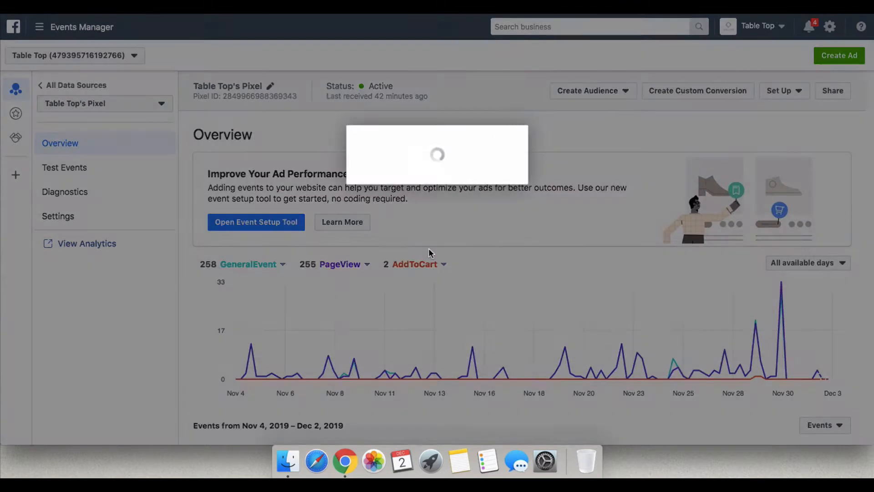
left_click(390, 248)
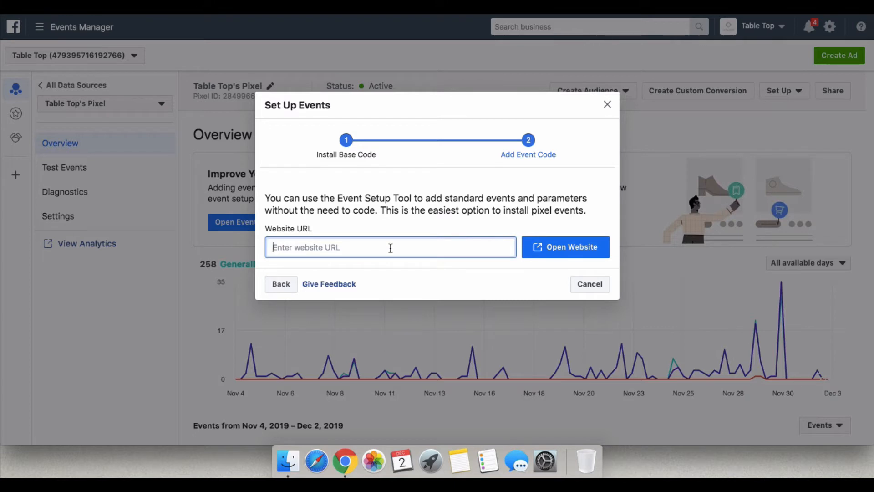
type("http://www.tabletopdigital.com/bundle/")
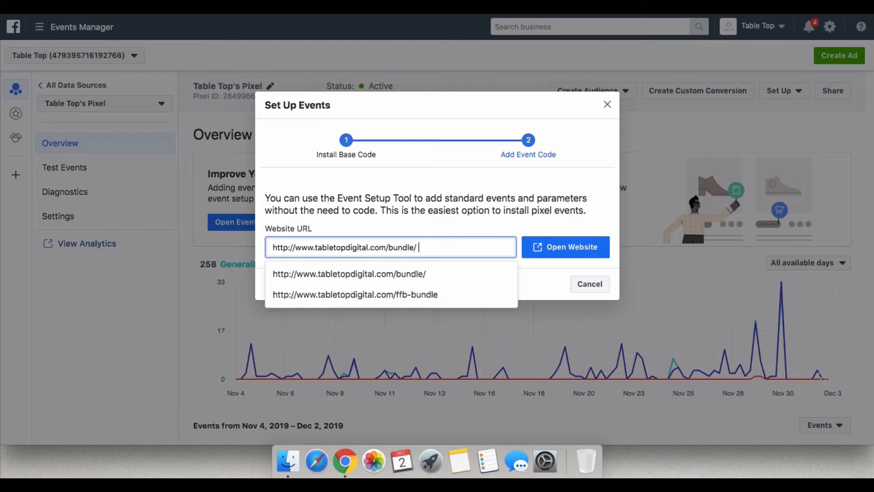
left_click(561, 251)
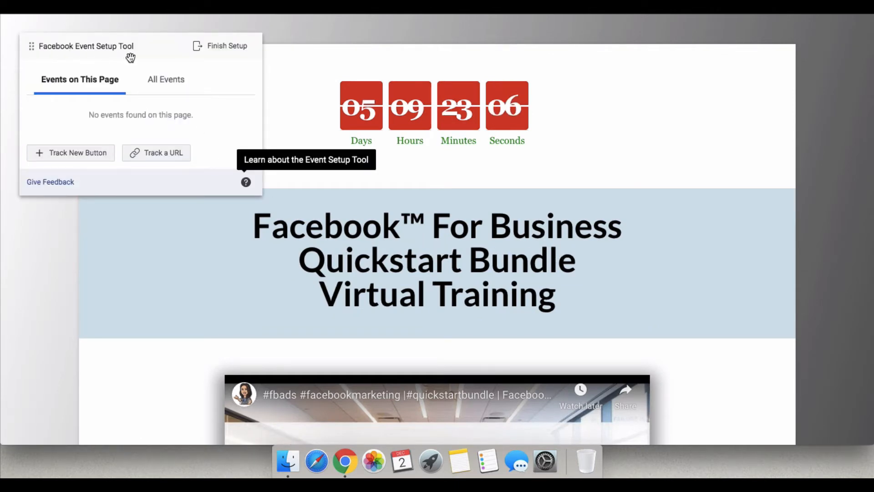
Look through the whole bundle landing page, from the countdown to the footer, for content and buttons worth tracking
scroll(623, 132, "down", 4)
scroll(624, 135, "down", 20)
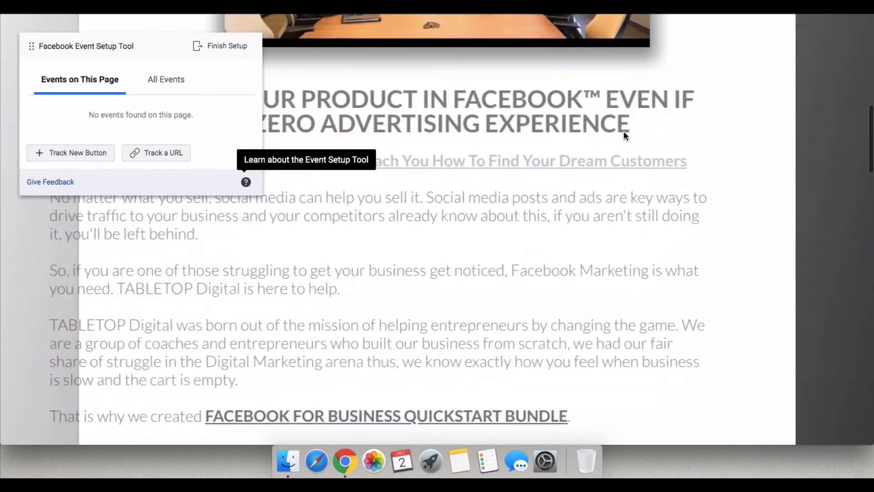
scroll(624, 136, "up", 20)
scroll(624, 132, "up", 15)
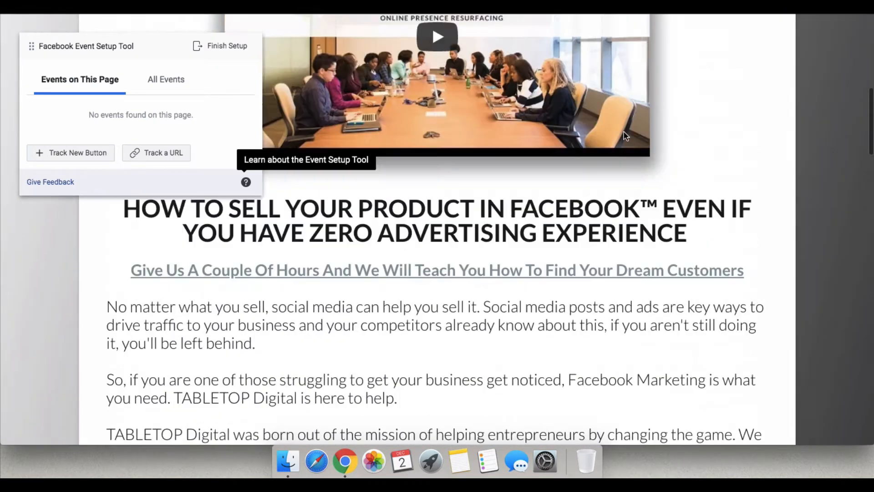
scroll(625, 135, "down", 15)
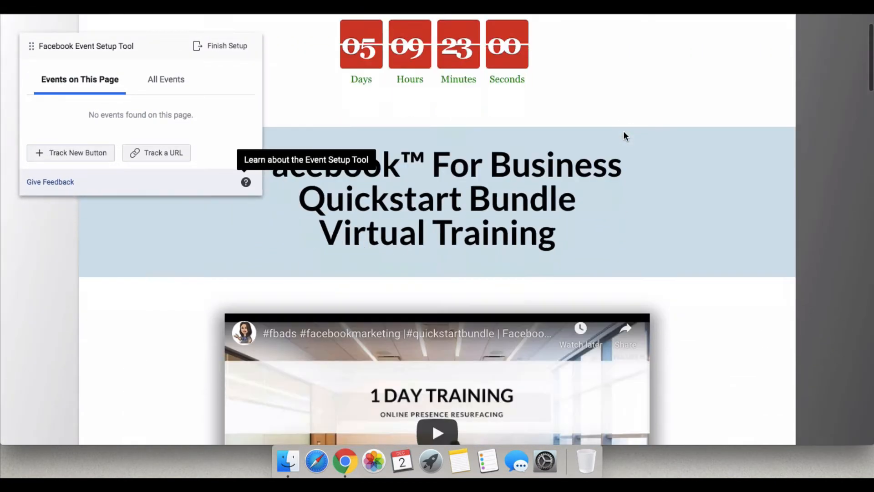
scroll(626, 135, "down", 20)
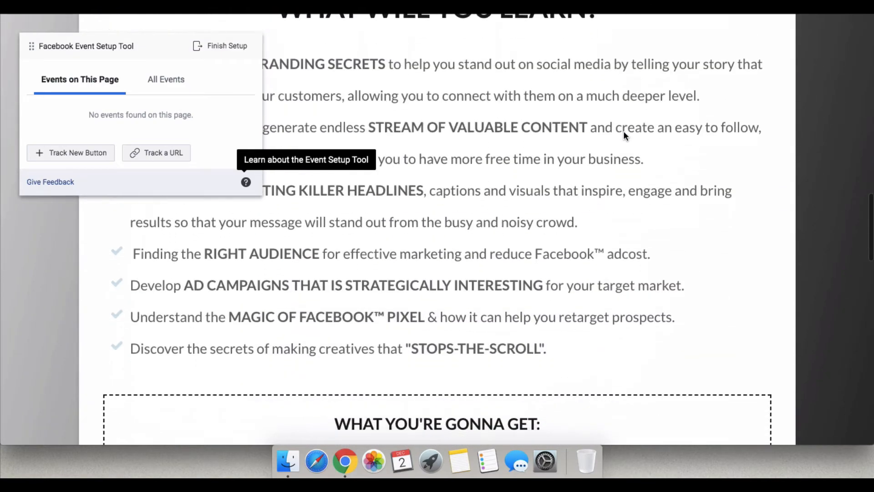
scroll(624, 132, "up", 15)
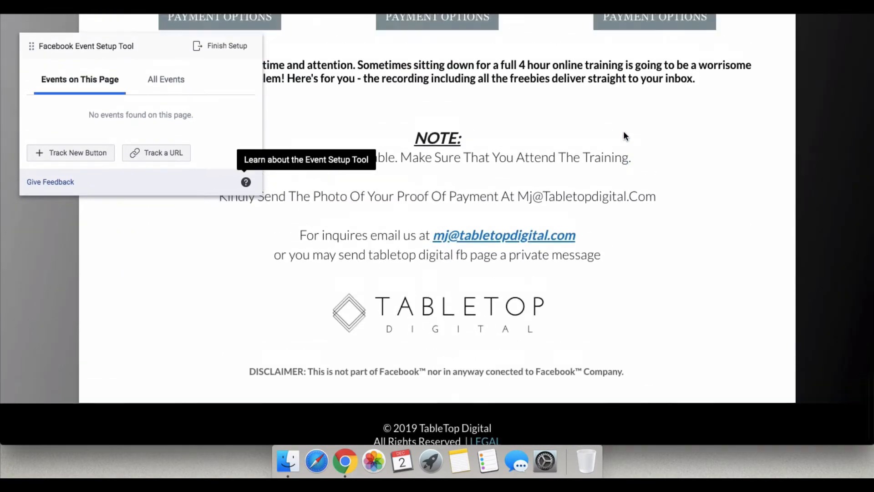
scroll(624, 132, "up", 15)
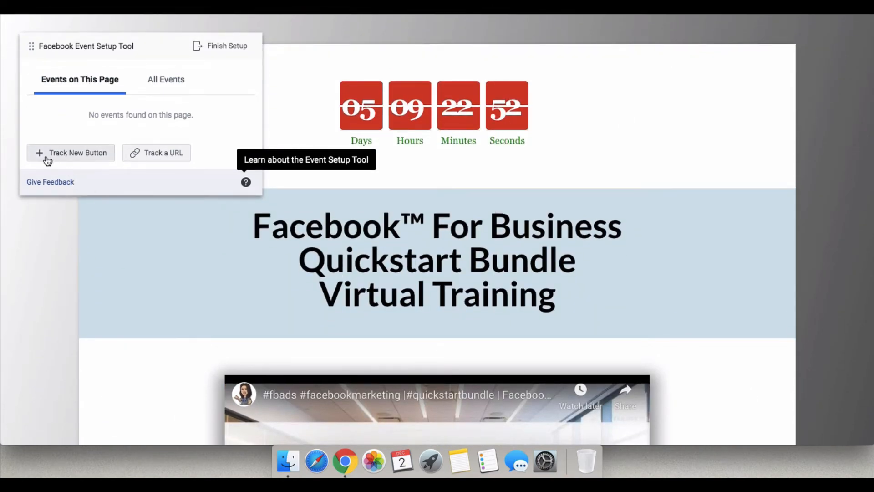
Track the Payment Options button under Regular Rate as an Initiate Checkout event
left_click(70, 155)
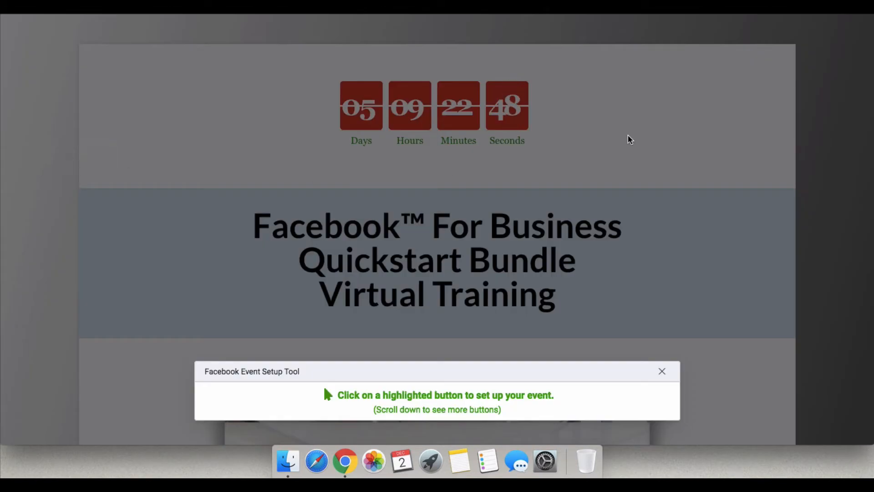
scroll(632, 135, "down", 1)
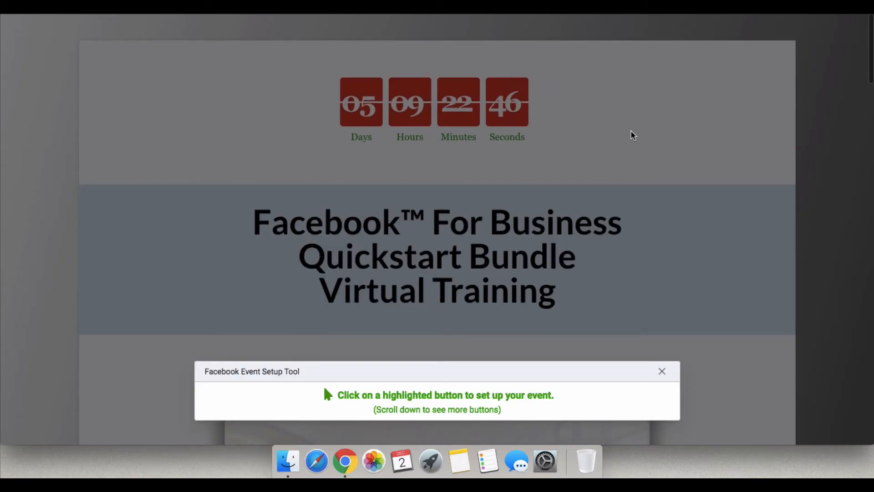
scroll(632, 135, "down", 15)
scroll(632, 135, "down", 20)
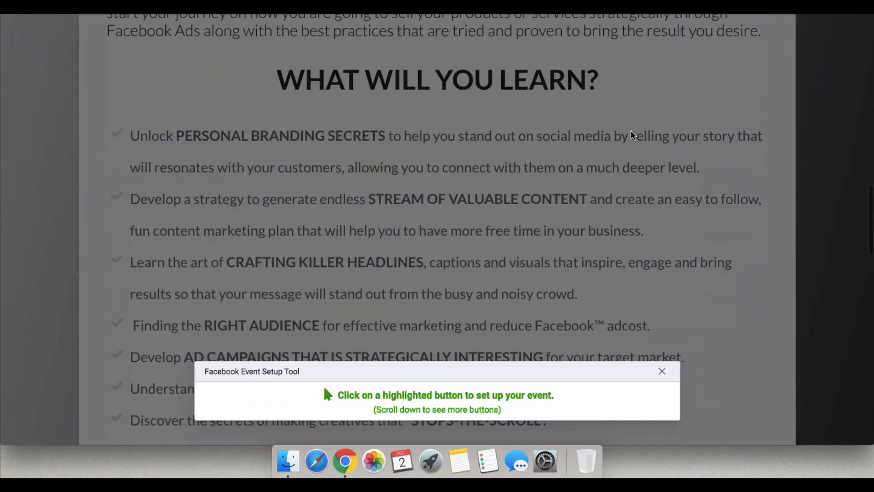
scroll(632, 135, "down", 3)
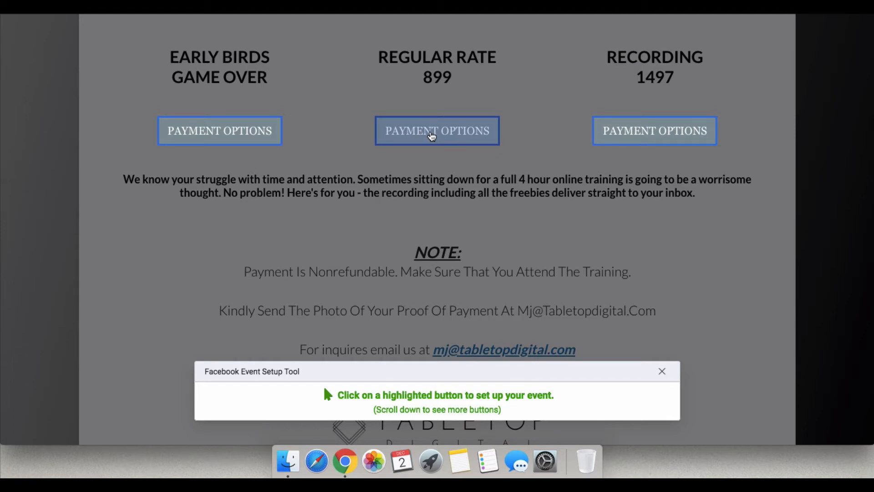
left_click(432, 135)
left_click(140, 84)
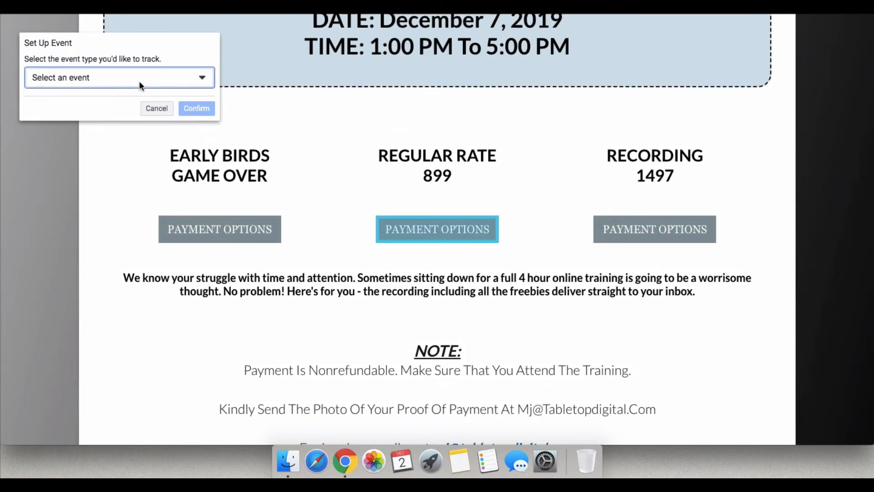
left_click(108, 139)
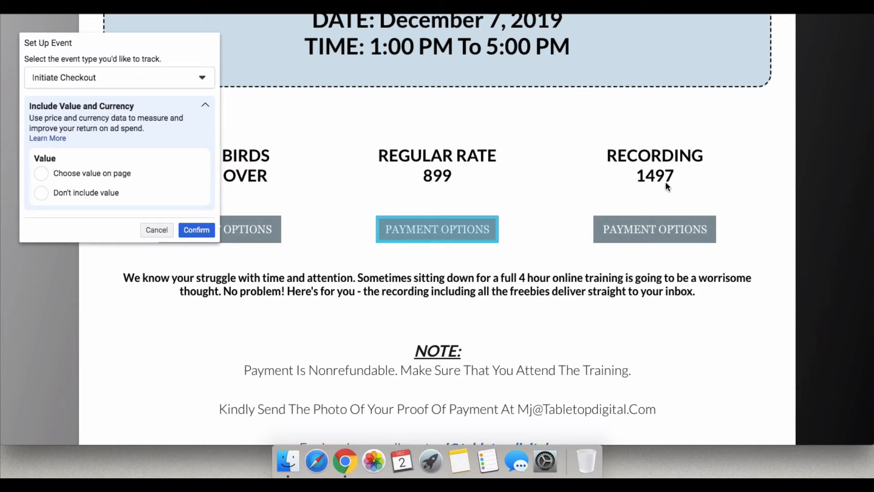
left_click(195, 233)
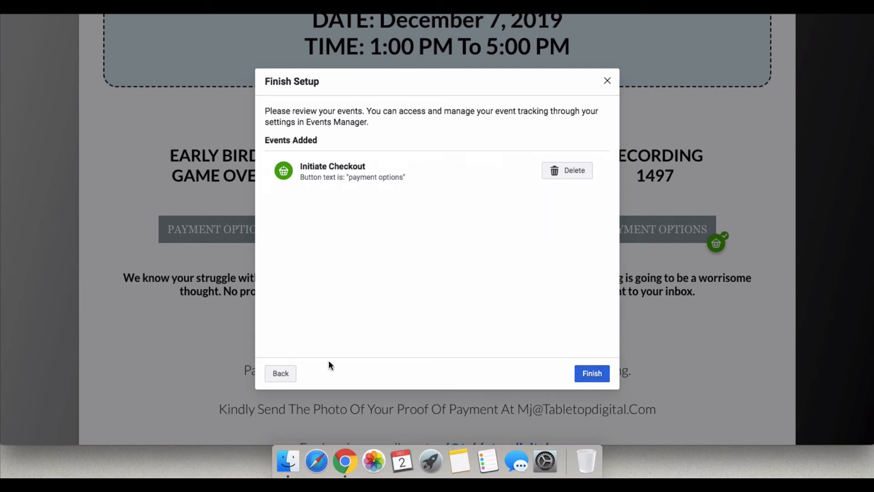
Go back from the event review to the page, reopen the review and finish the event setup
left_click(282, 373)
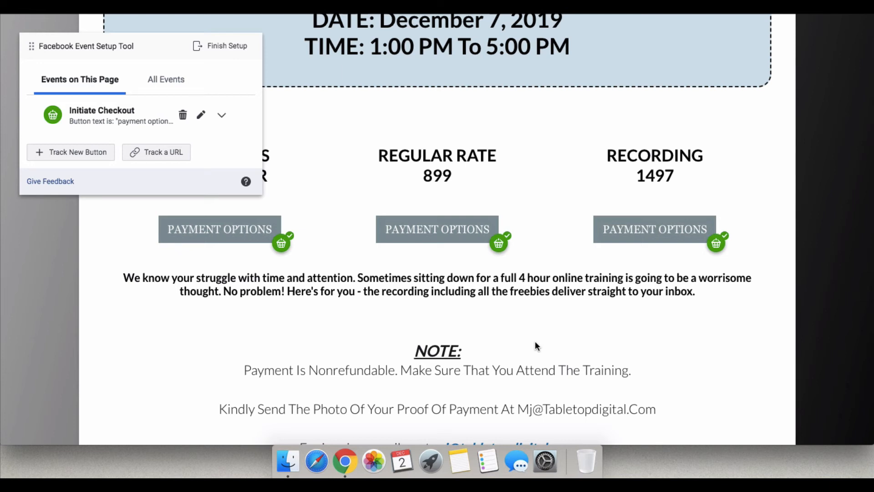
left_click(227, 48)
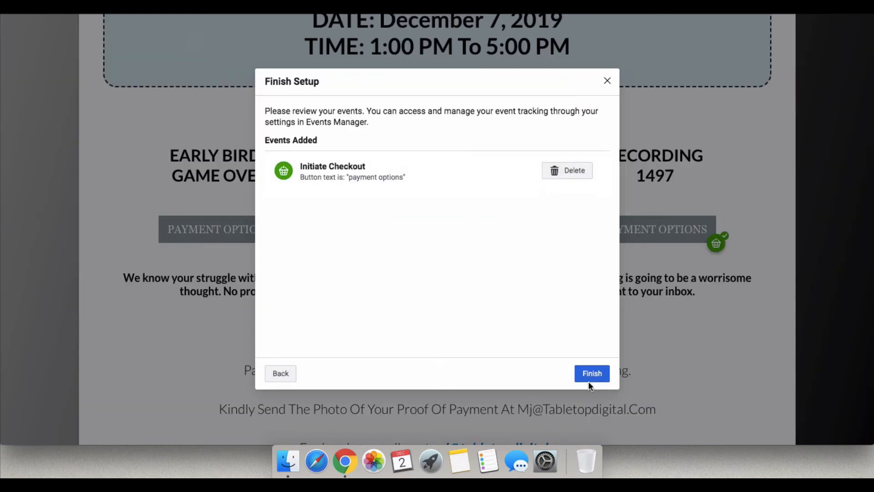
left_click(589, 371)
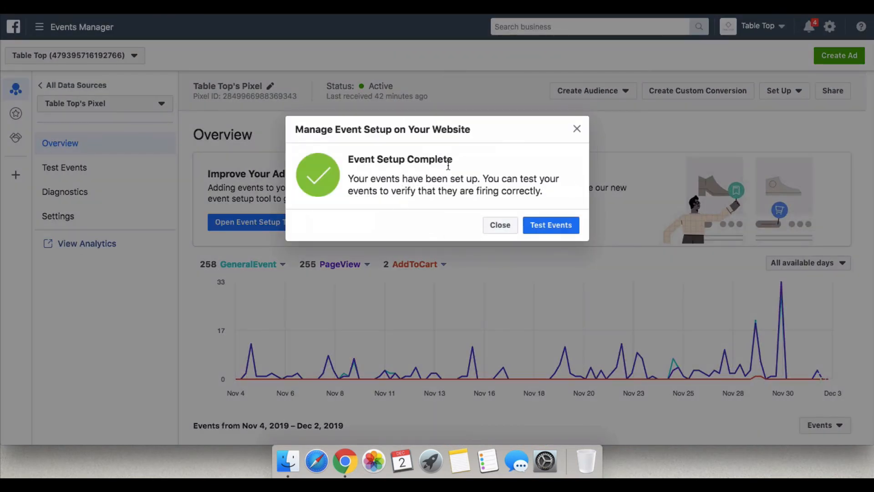
left_click(555, 226)
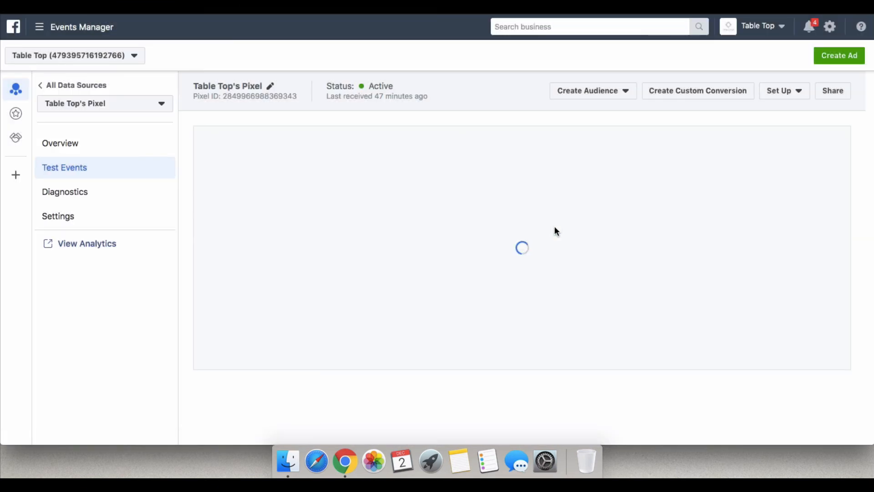
scroll(559, 239, "down", 2)
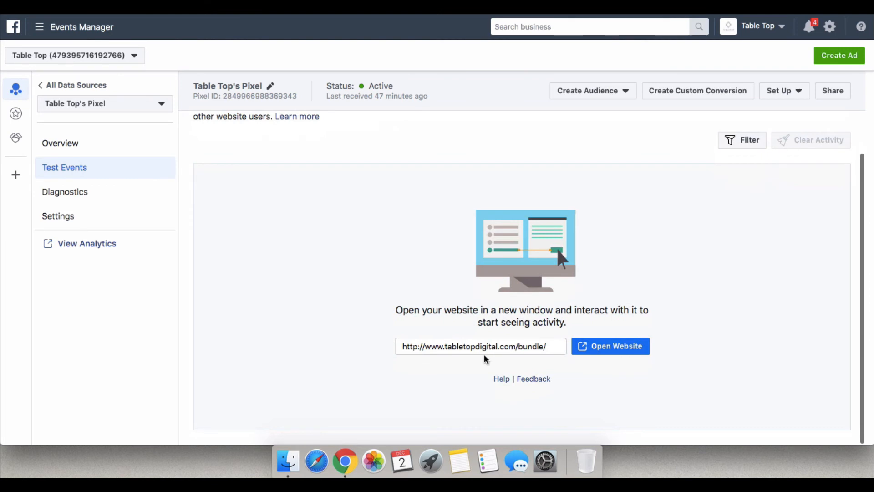
left_click(583, 351)
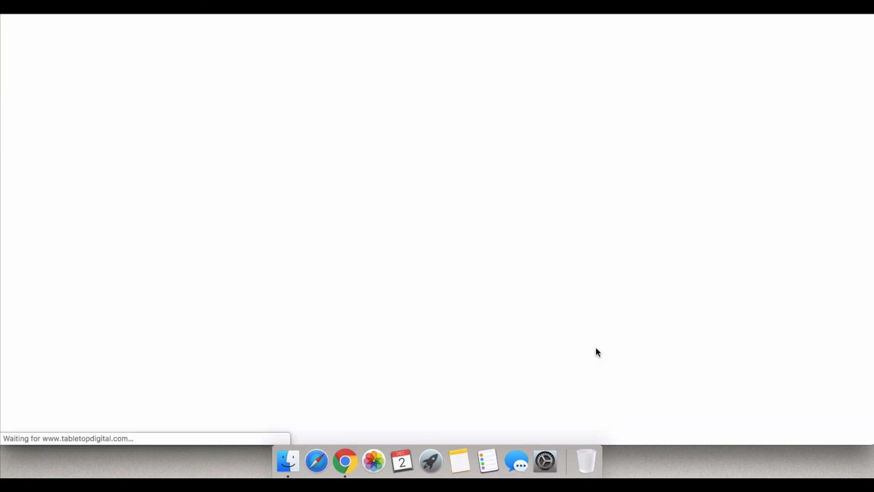